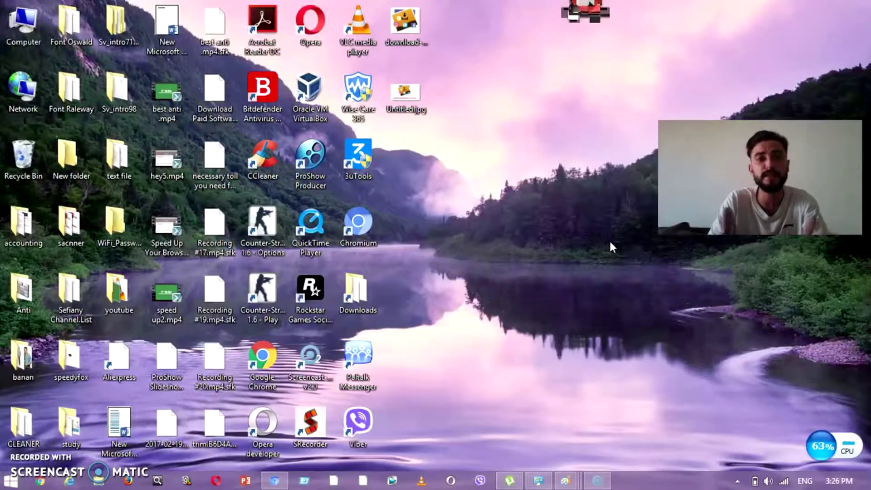
Step: Restore Chrome to the IT MAN post 'How to Download Albums From Facebook,Instagram Twitter Or Any Page'
click(548, 237)
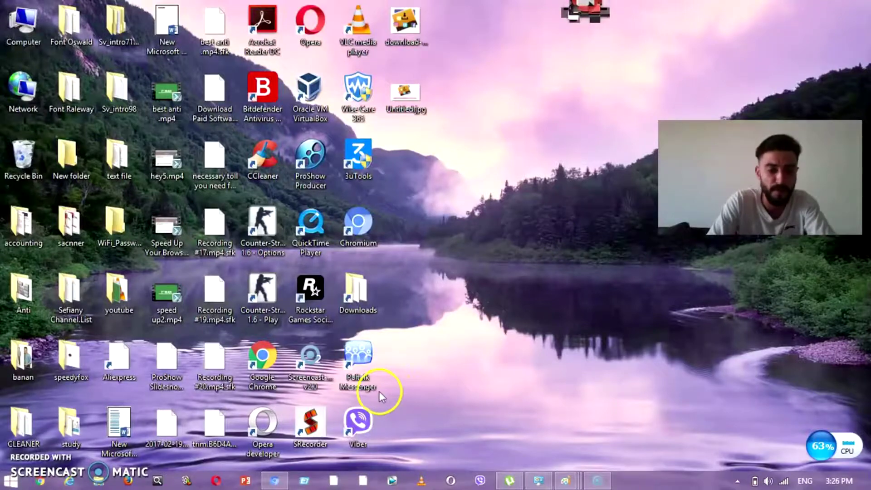
click(274, 481)
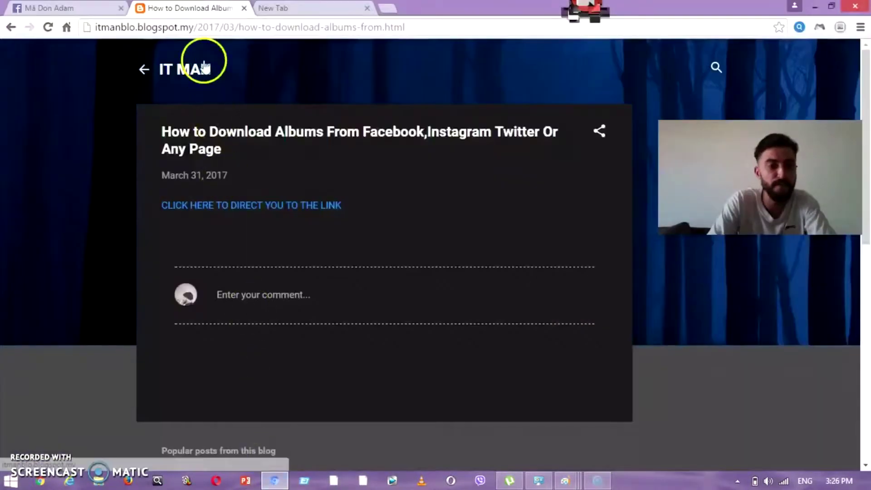
click(177, 28)
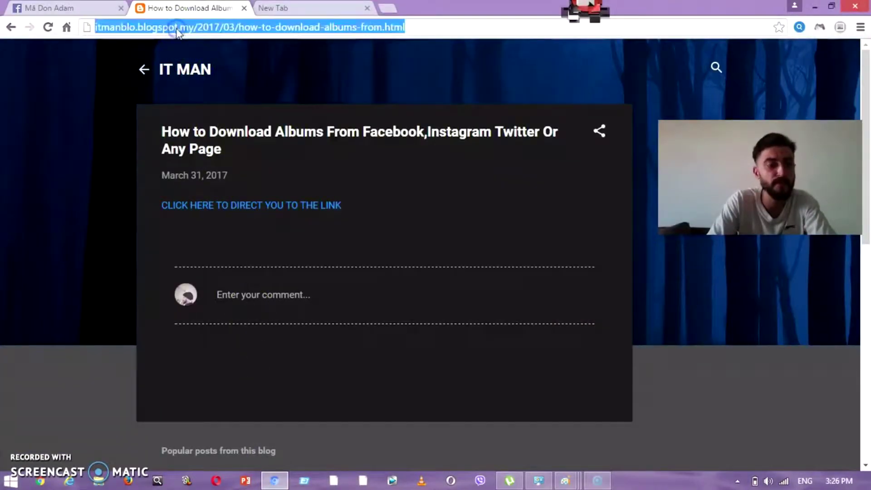
click(186, 28)
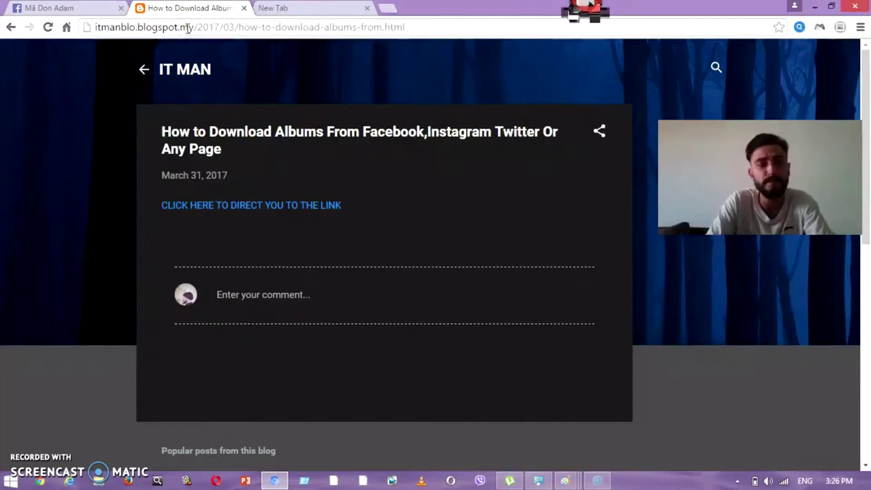
triple_click(188, 29)
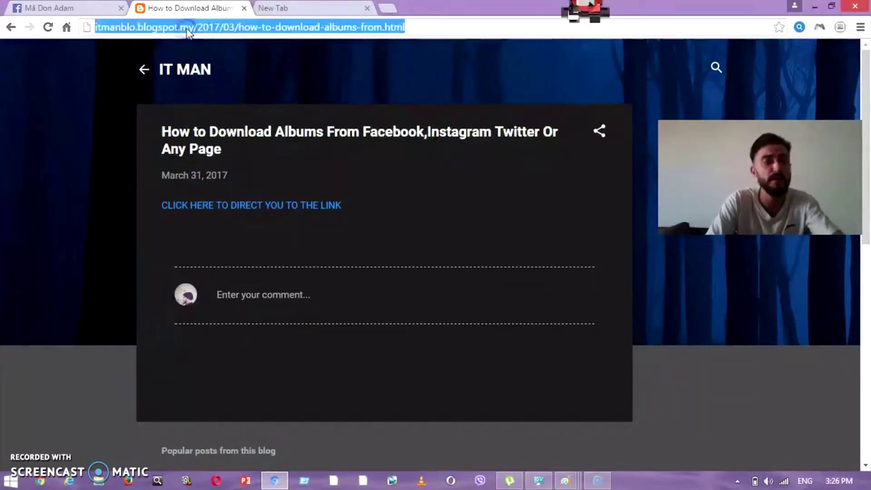
drag(187, 32, 234, 33)
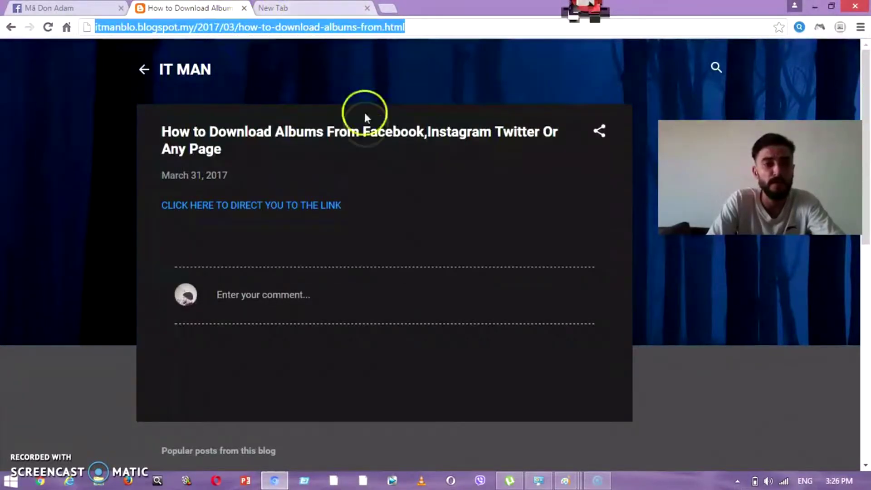
click(370, 146)
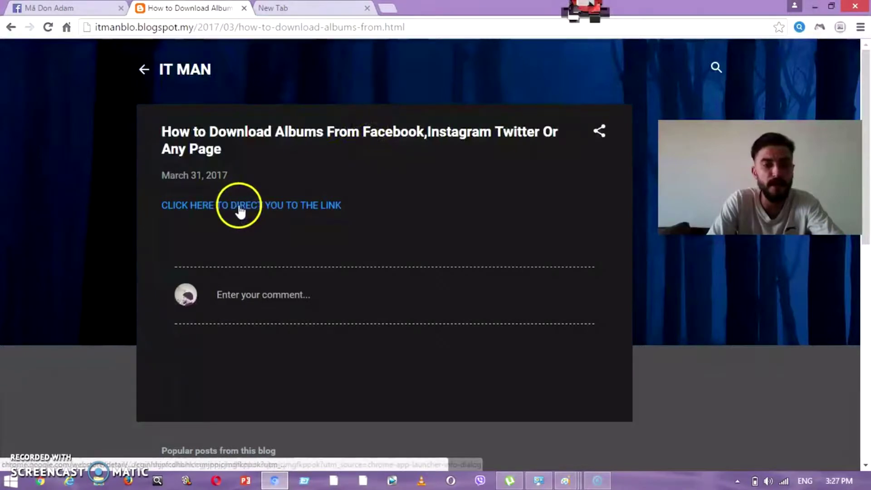
Step: Follow the post's link to DownAlbum's Web Store page, close the blank tab, and confirm it's added
click(292, 207)
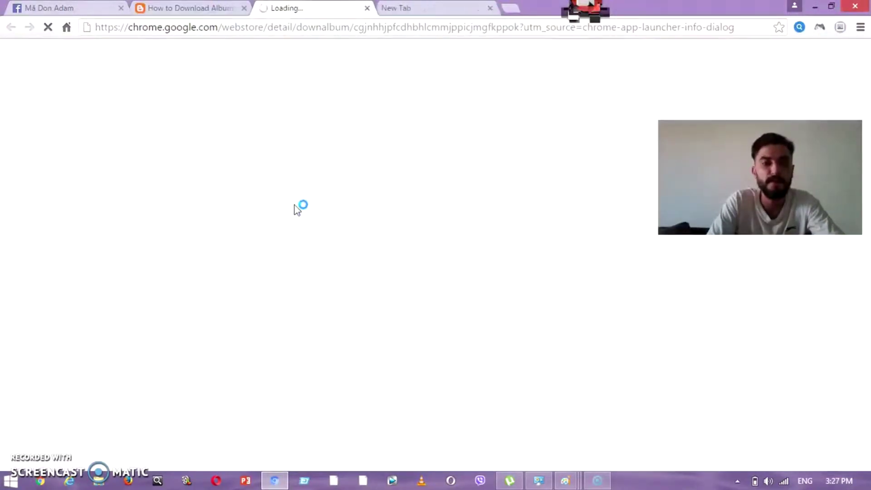
click(490, 8)
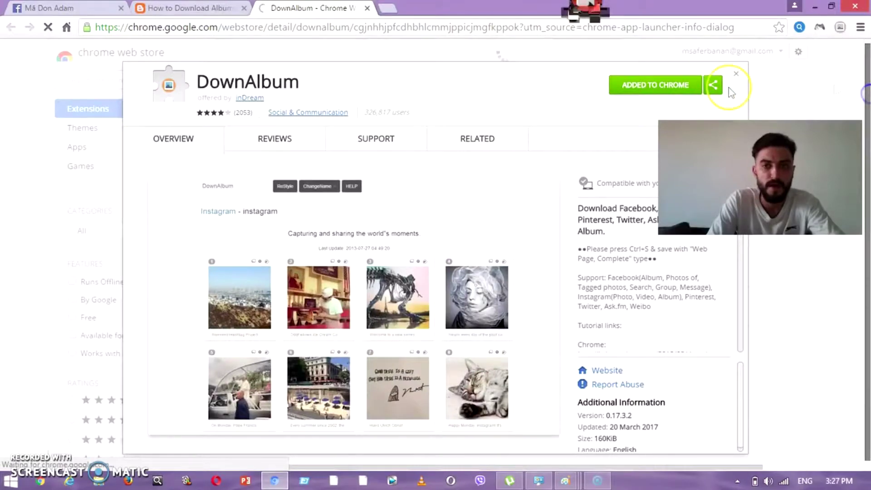
click(640, 89)
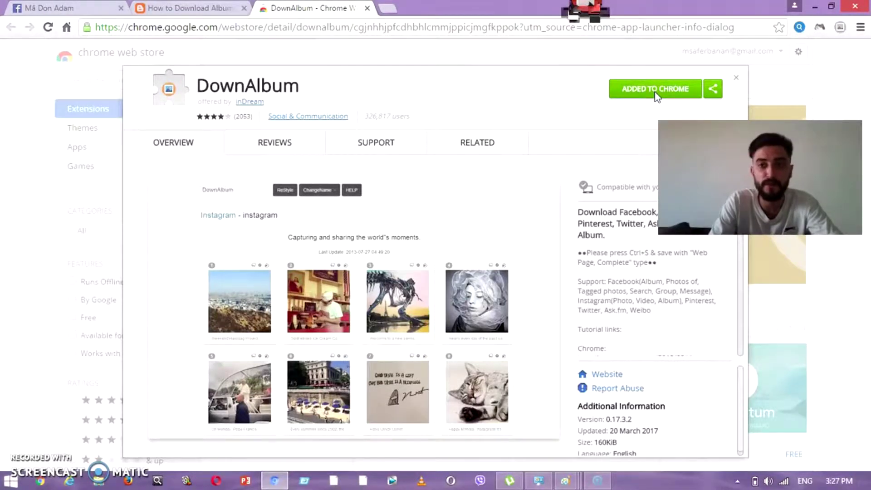
click(640, 94)
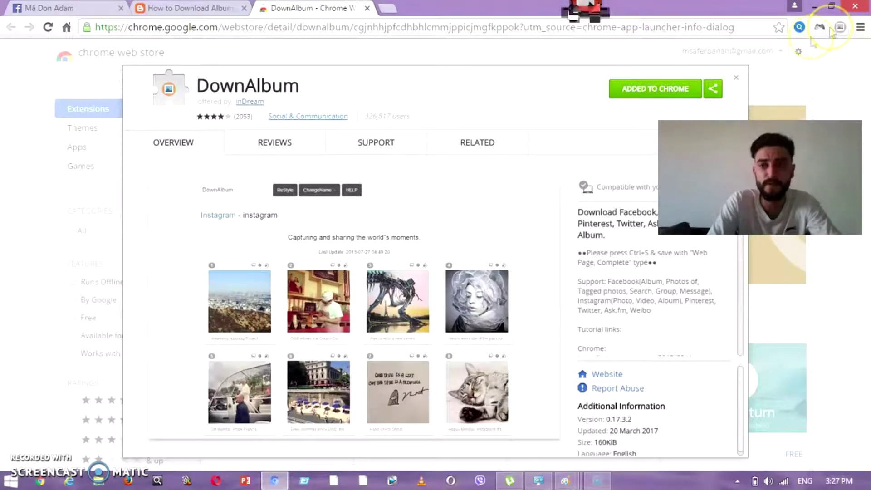
Step: Close the DownAlbum details, check its toolbar menu, and switch back to the Facebook tab
click(737, 77)
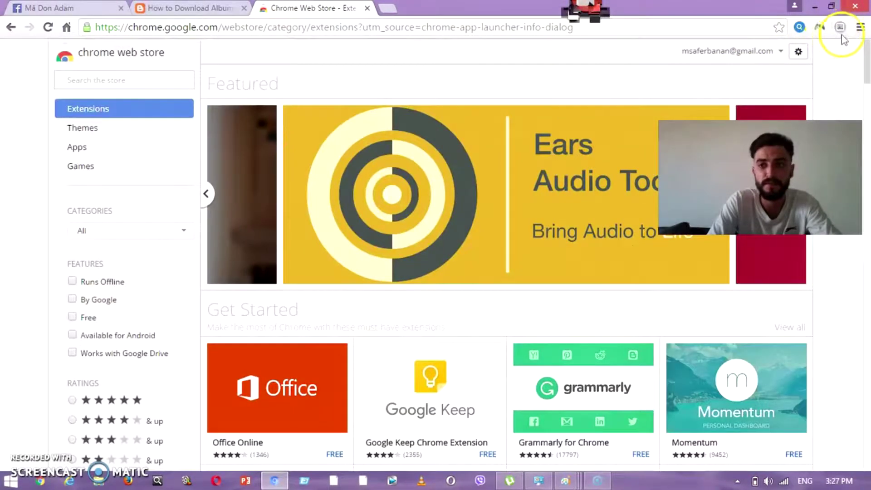
click(841, 33)
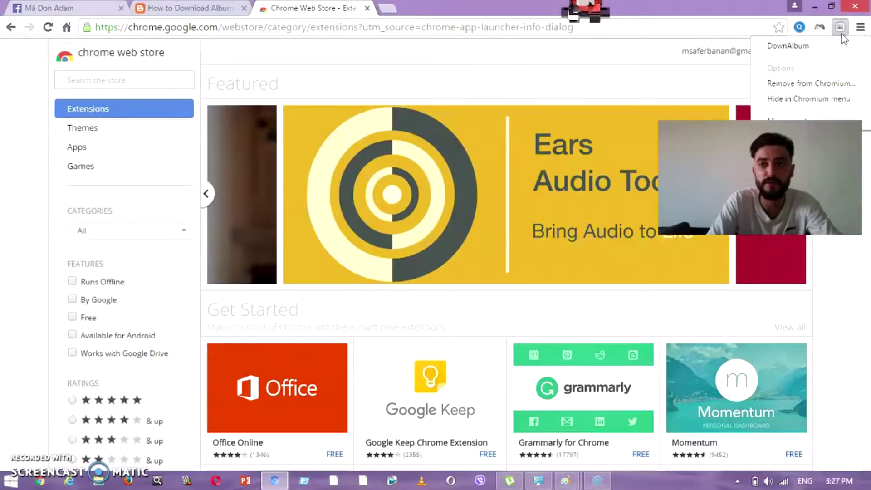
click(841, 34)
click(841, 35)
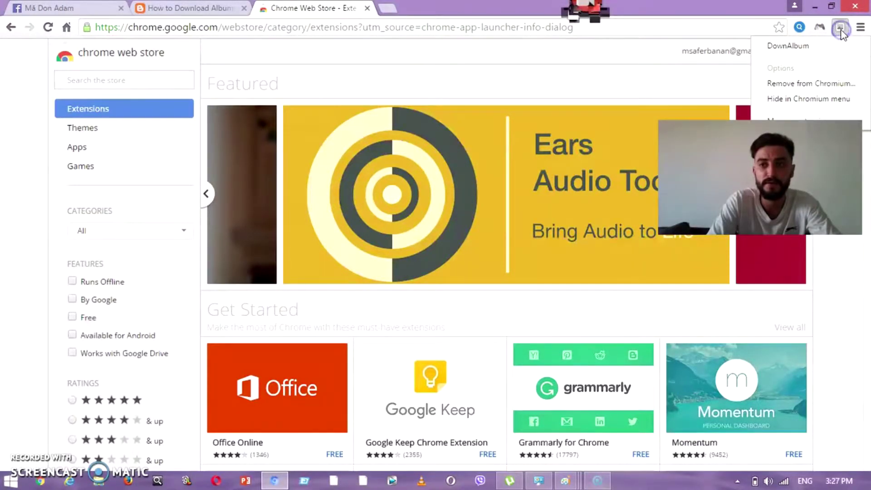
click(842, 35)
click(842, 34)
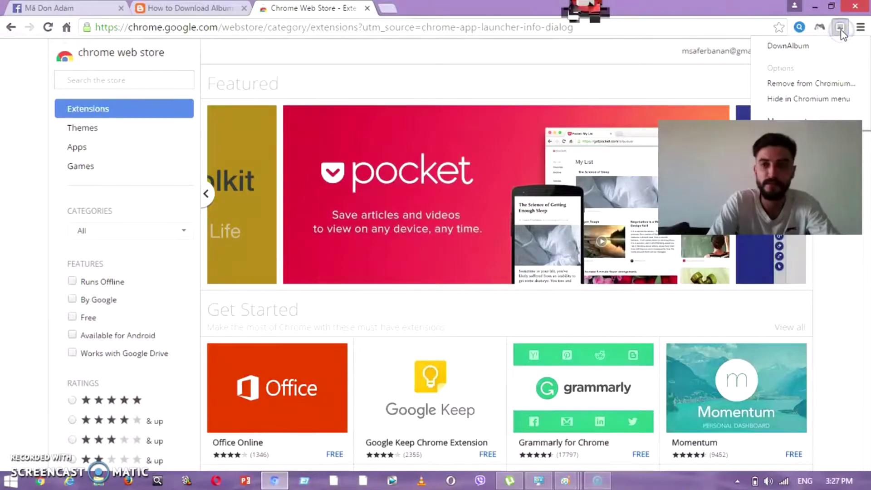
click(618, 29)
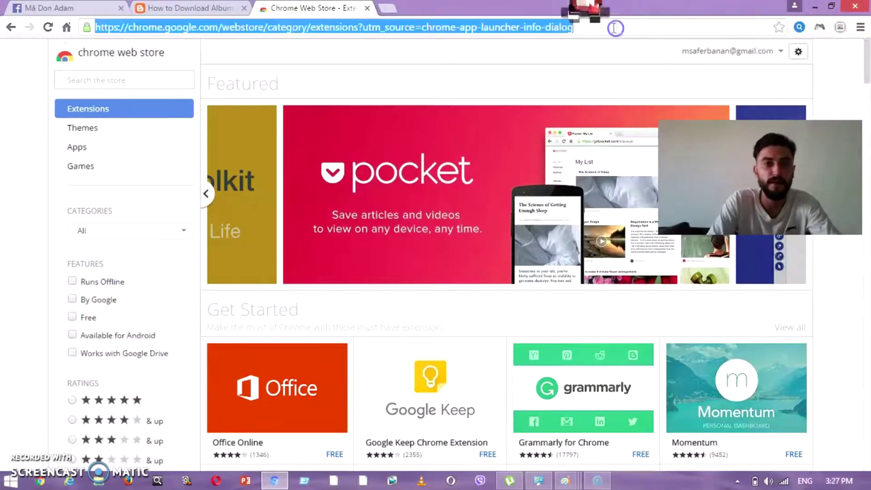
key(ctrl+shift+Tab)
key(ctrl+shift+Tab)
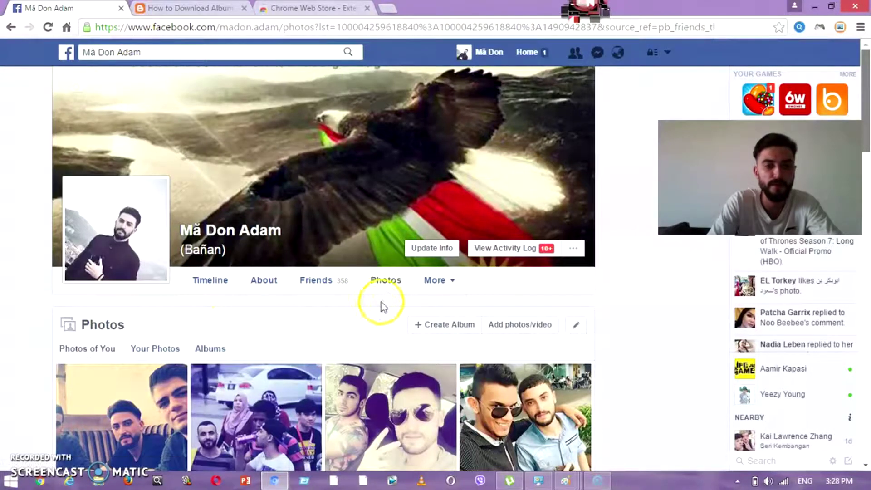
Step: Open the profile's Photos section and bring up the DownAlbum popup from the toolbar
click(385, 285)
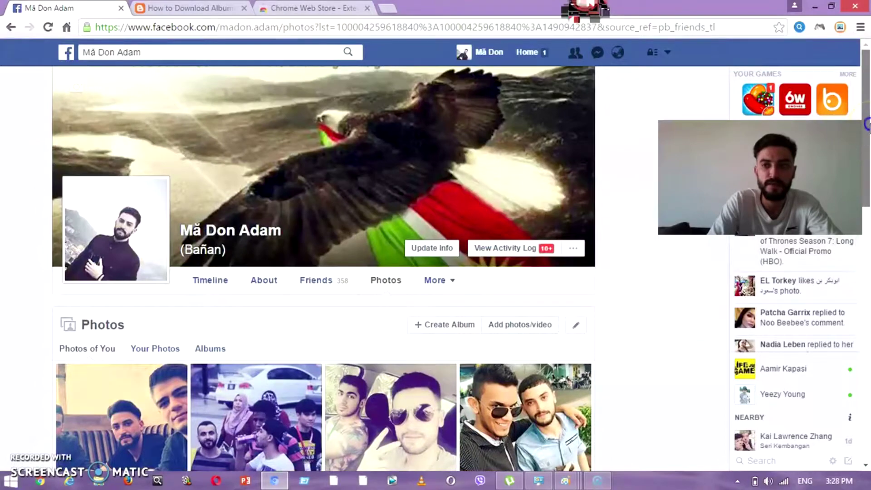
scroll(867, 166, down, 4)
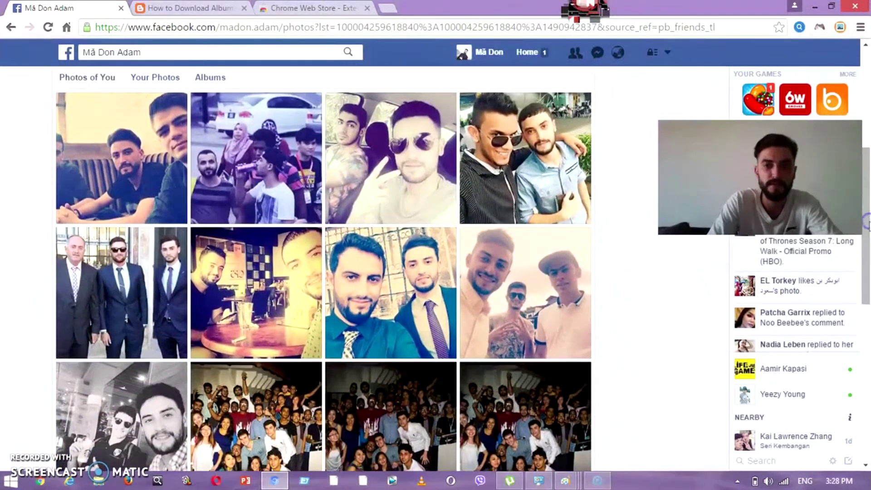
click(840, 30)
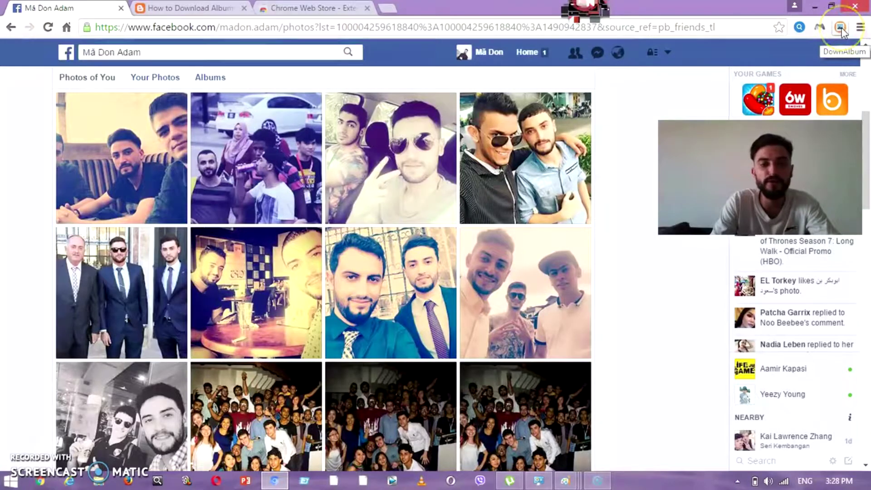
click(841, 29)
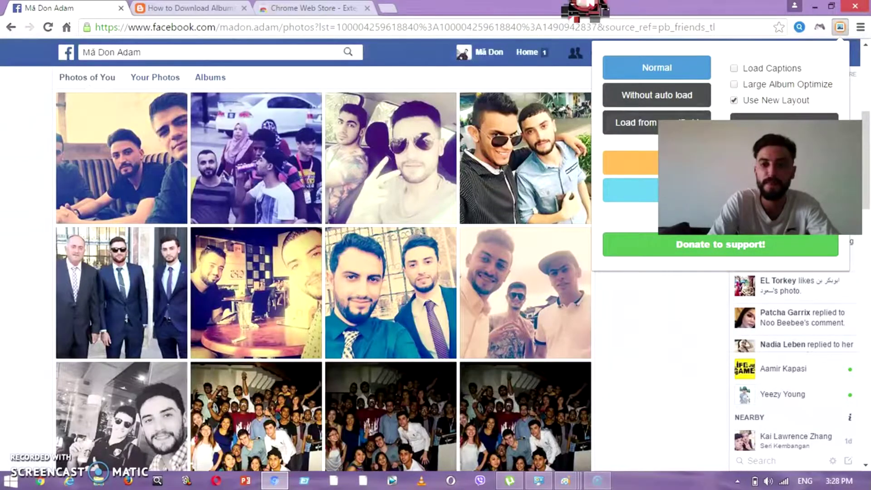
click(788, 122)
scroll(857, 91, up, 1)
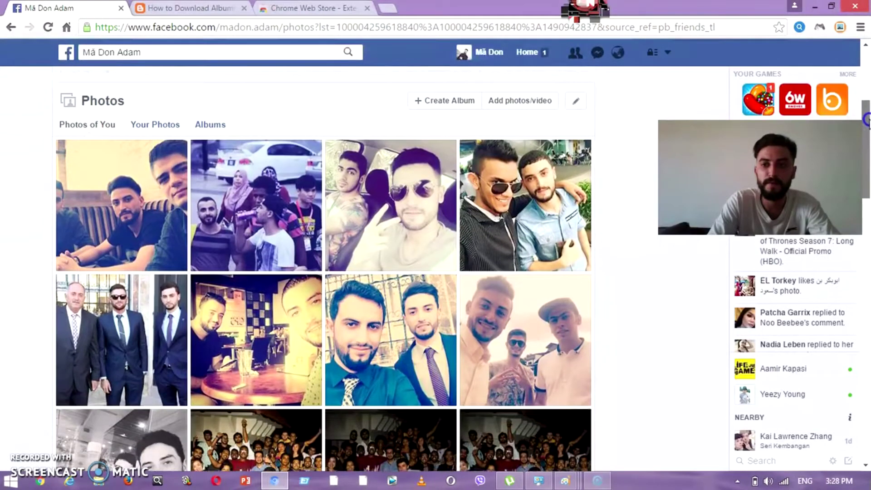
click(857, 72)
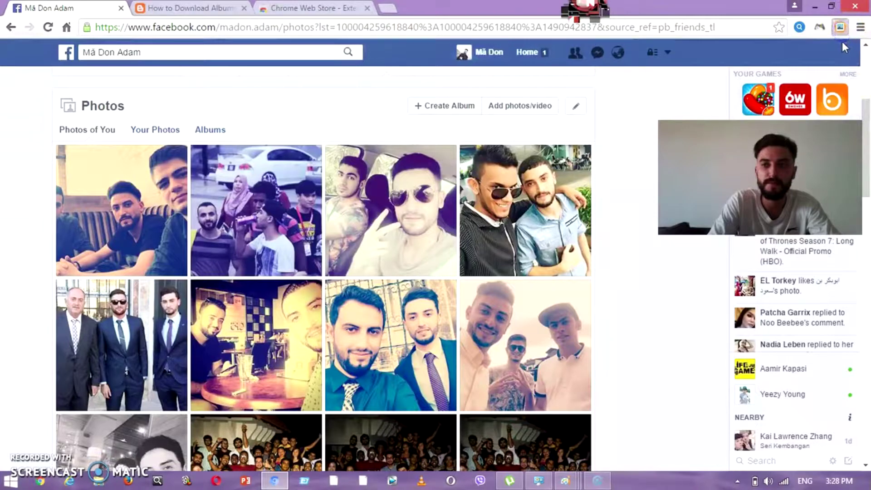
click(841, 28)
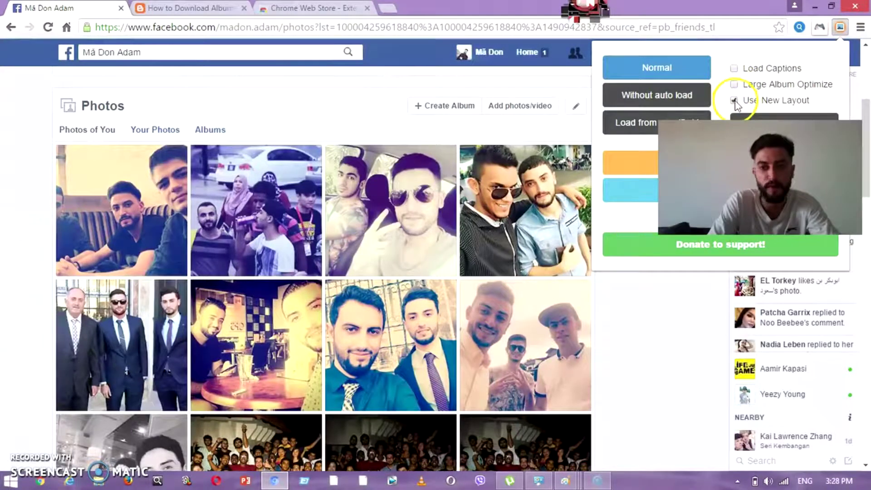
Step: Run DownAlbum in Normal mode with captions, collecting all 125 photos into a new tab
click(682, 68)
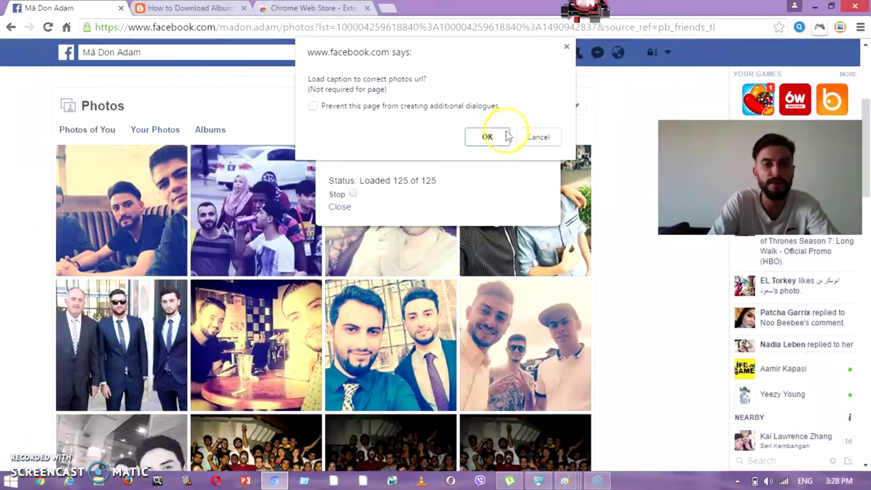
click(507, 142)
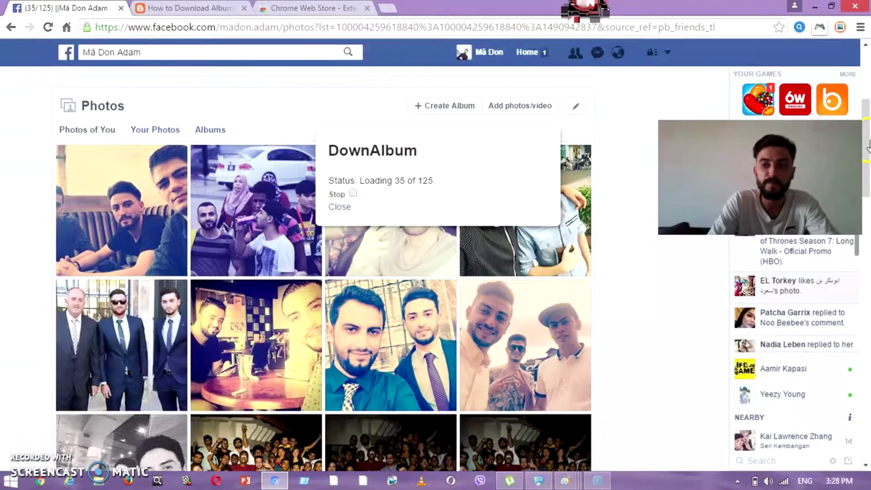
drag(867, 136, 868, 136)
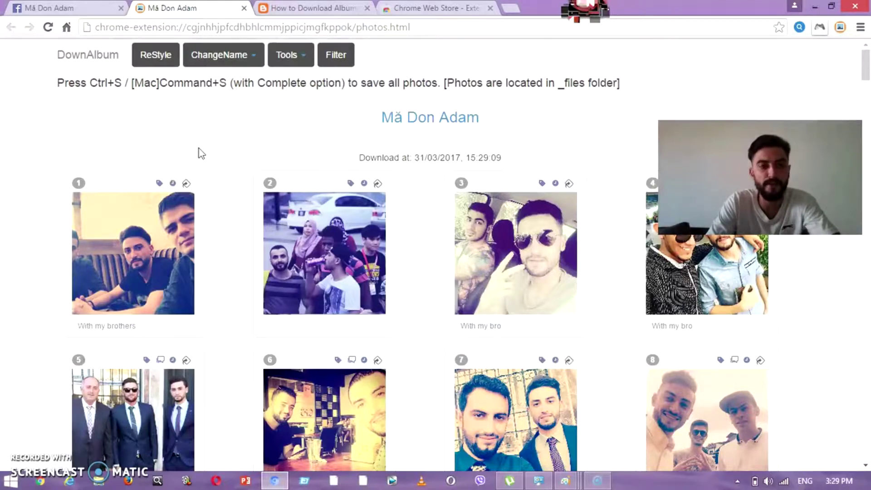
Step: Save the gallery to the Desktop as 'Web Page, Complete', then minimise Chrome
key(ctrl+s)
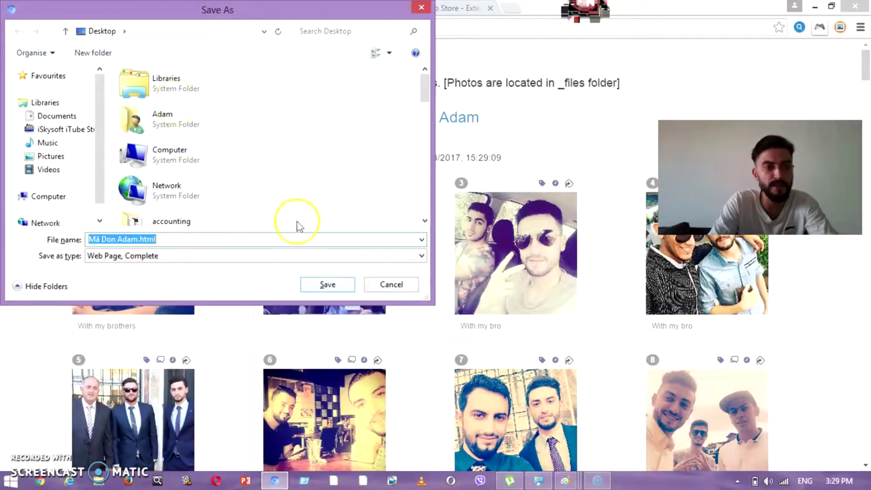
click(326, 284)
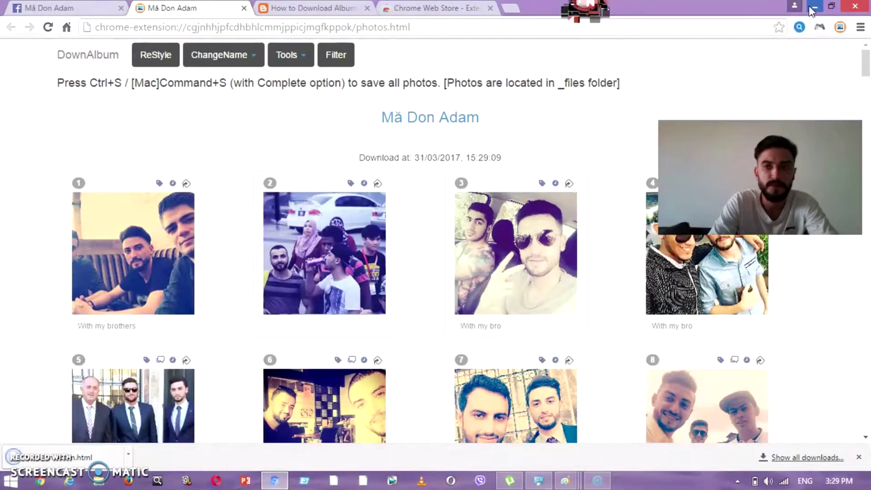
click(813, 8)
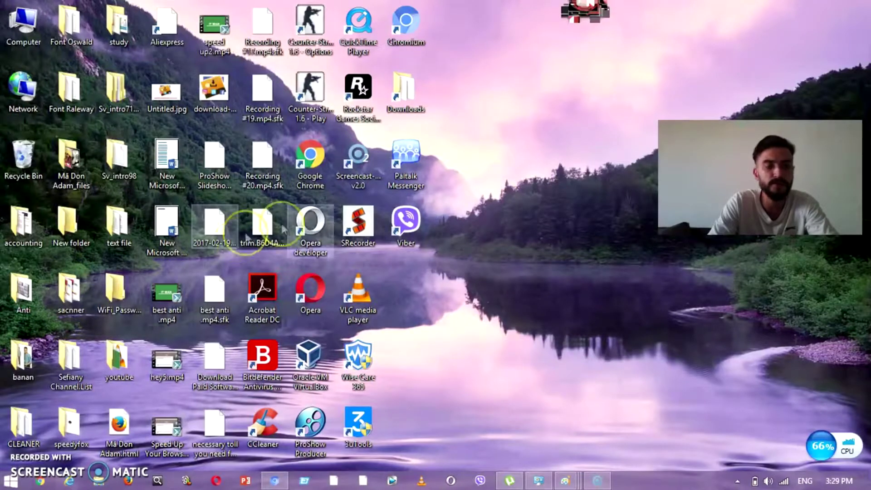
Step: Check the saved _files photo folder, then select the desktop's HTML gallery file and the folder
double_click(77, 158)
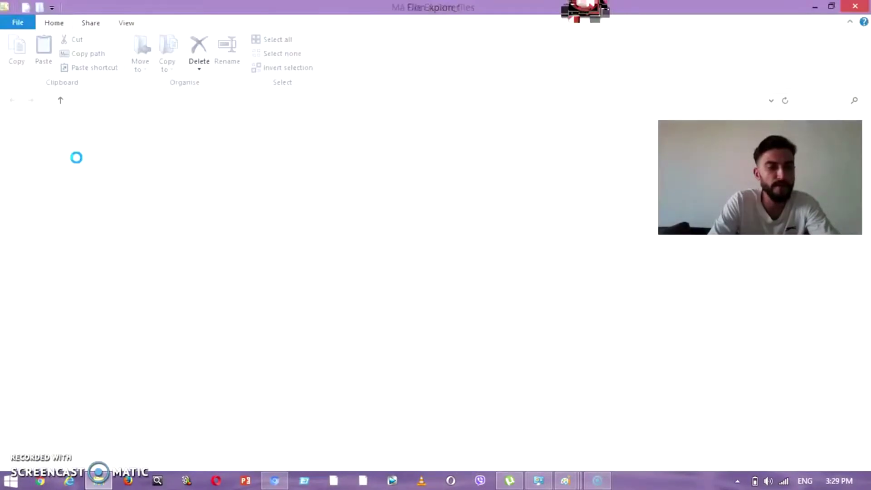
click(855, 6)
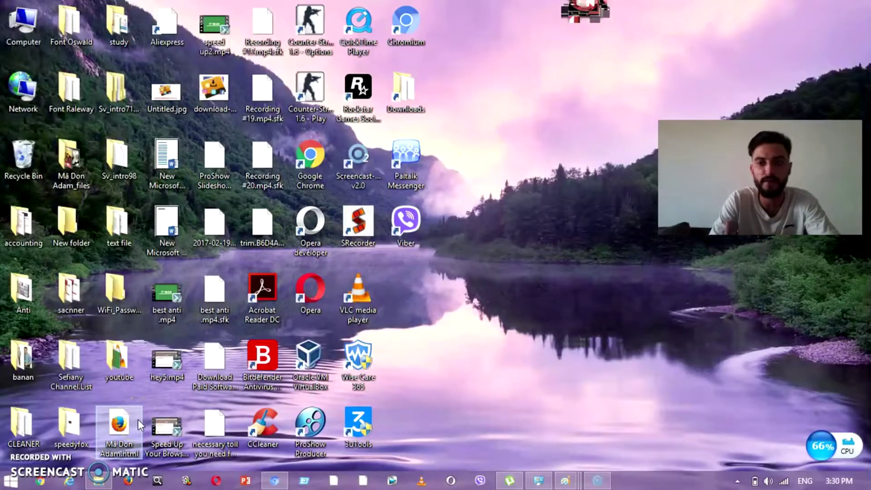
click(118, 454)
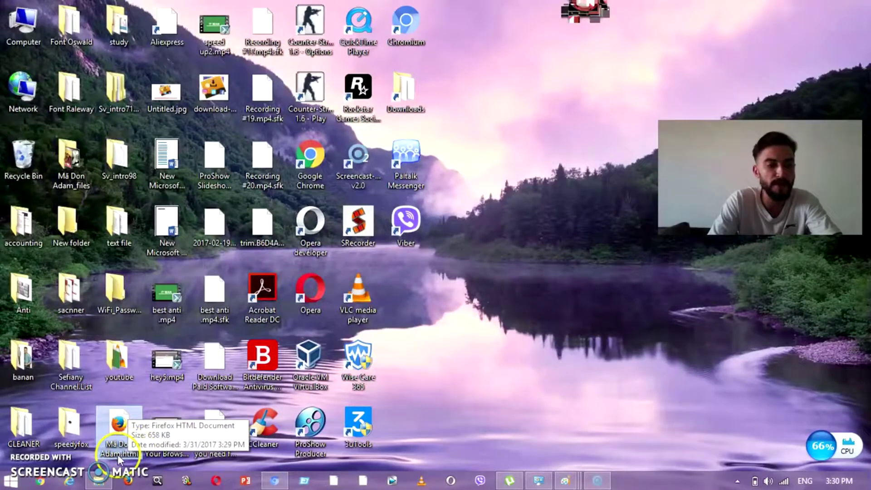
click(139, 458)
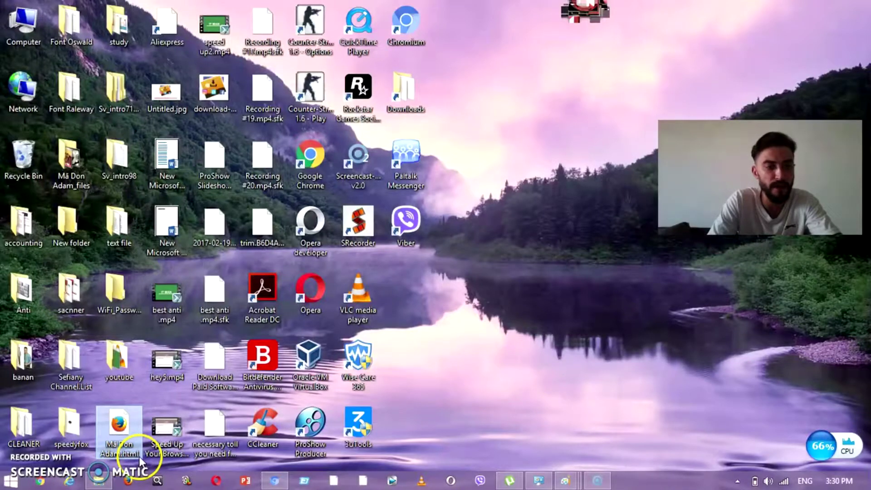
click(71, 164)
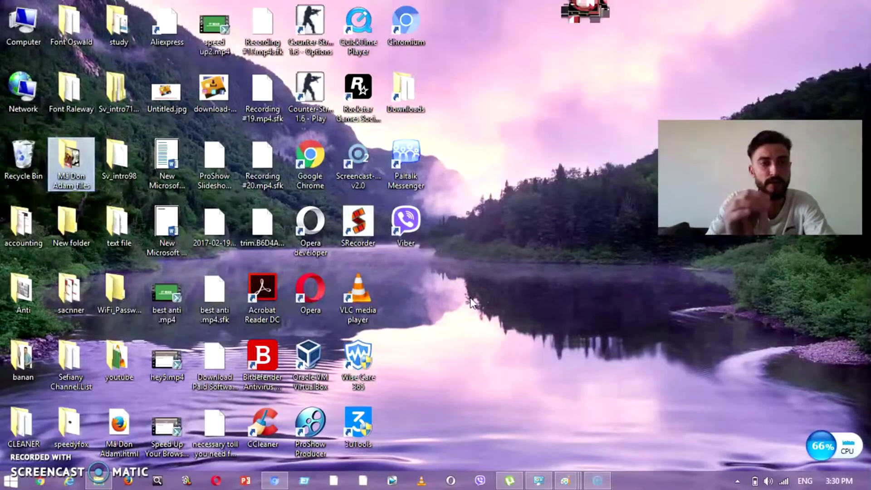
click(122, 430)
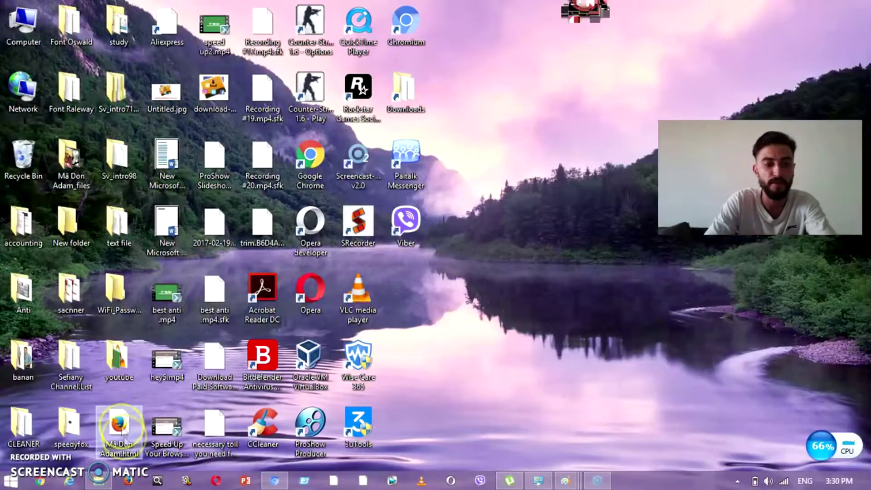
click(73, 165)
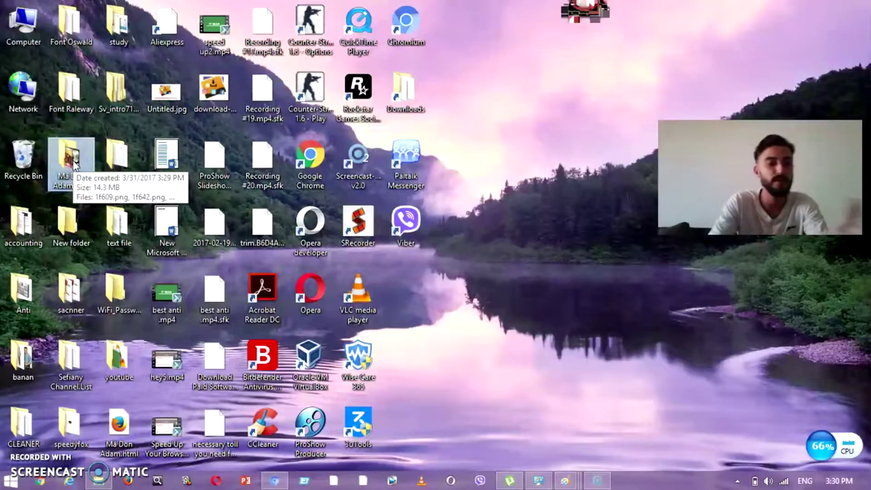
click(104, 386)
click(119, 431)
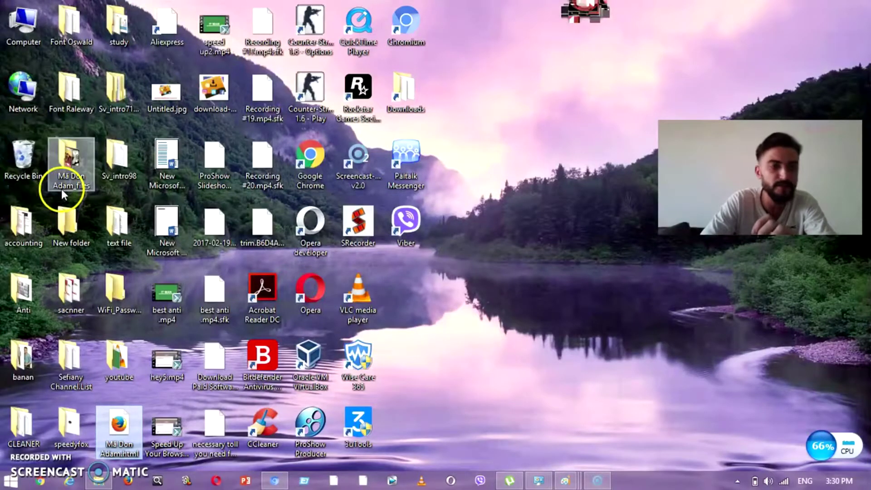
click(64, 176)
double_click(63, 176)
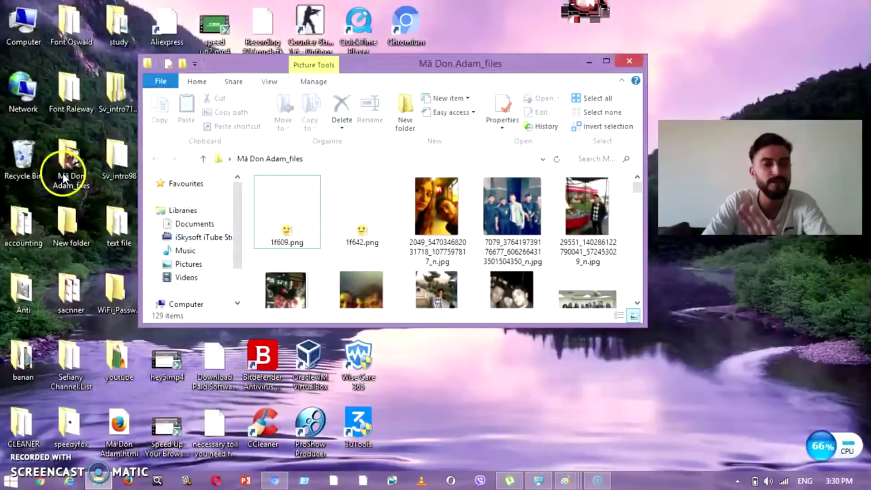
click(607, 61)
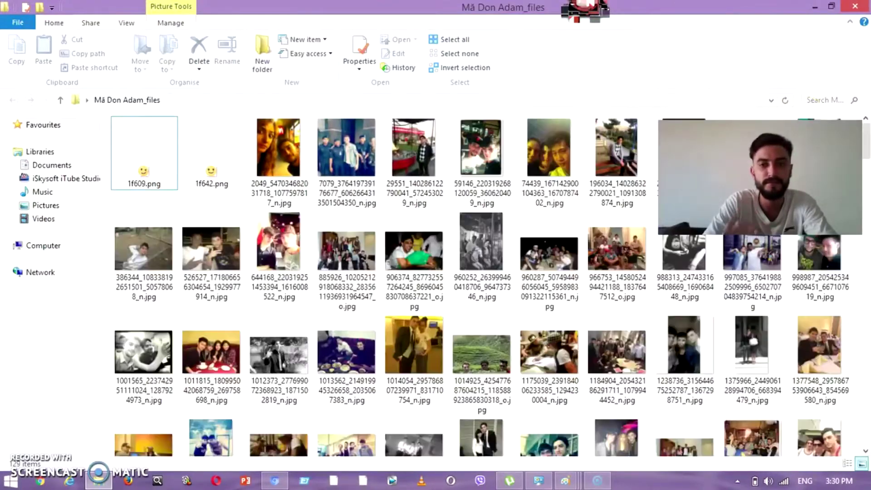
scroll(490, 285, down, 8)
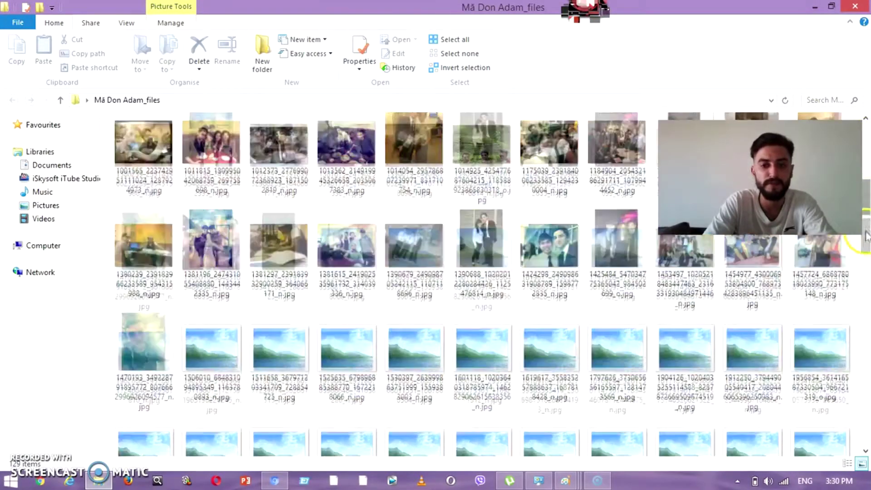
scroll(490, 284, down, 8)
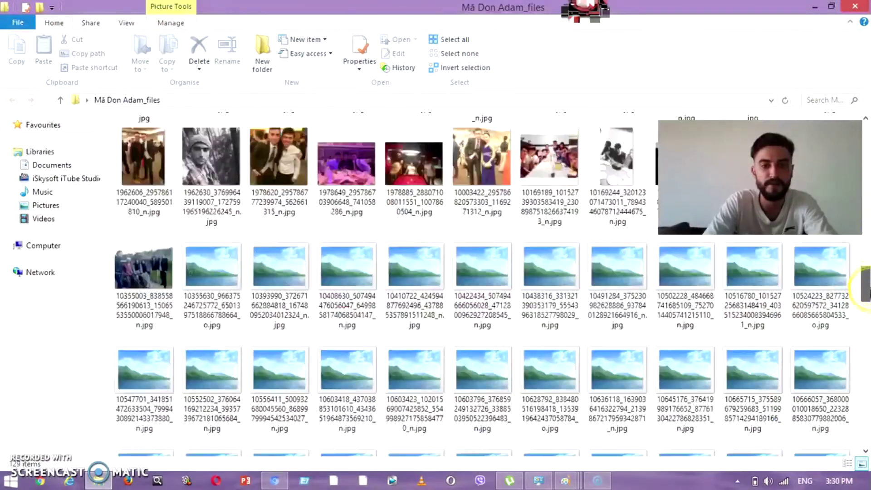
scroll(490, 285, up, 5)
scroll(490, 285, up, 5)
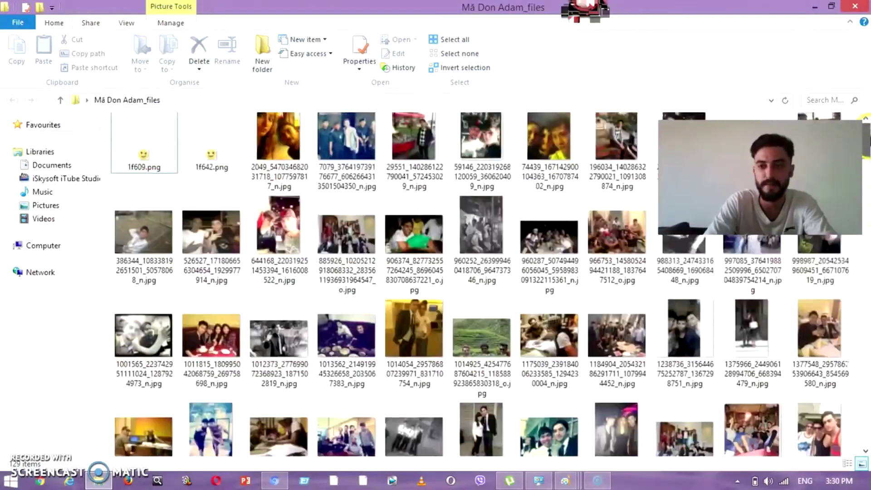
key(super+d)
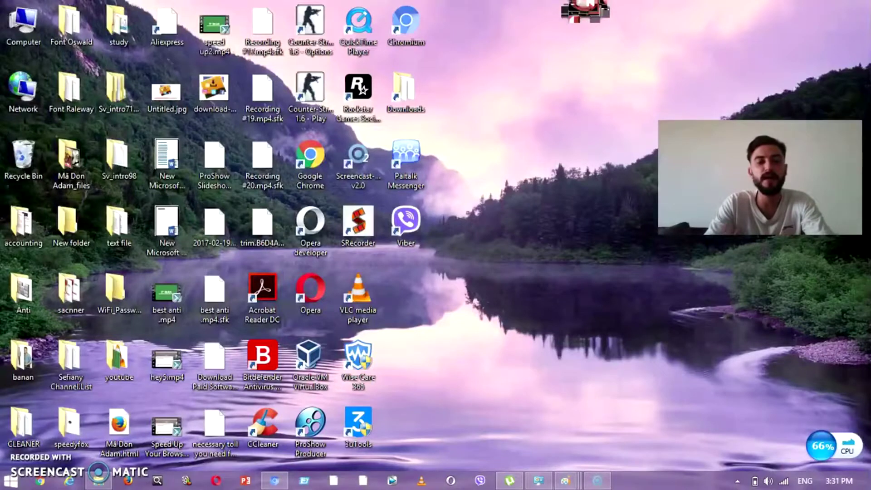